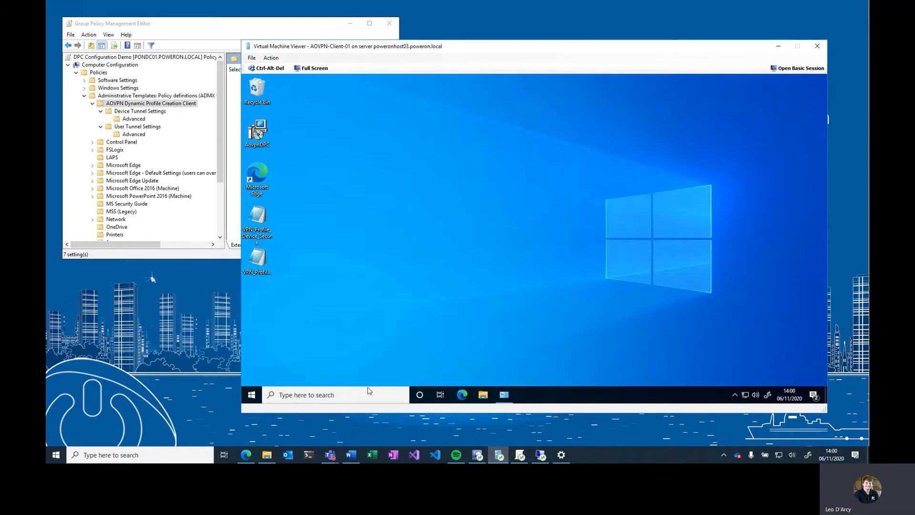
# Bring up the client VM's Network Connections window and restore it to a smaller size, leaving the desktop files accessible
pyautogui.click(505, 395)
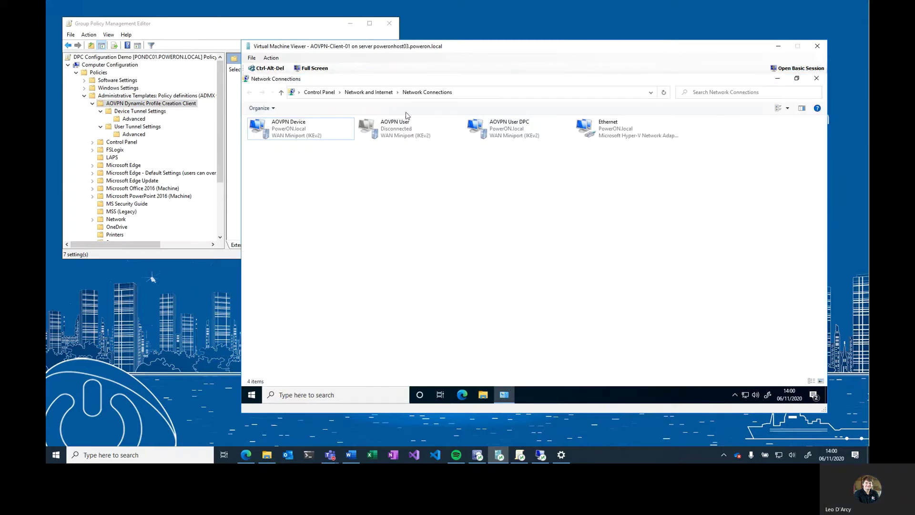
pyautogui.click(289, 129)
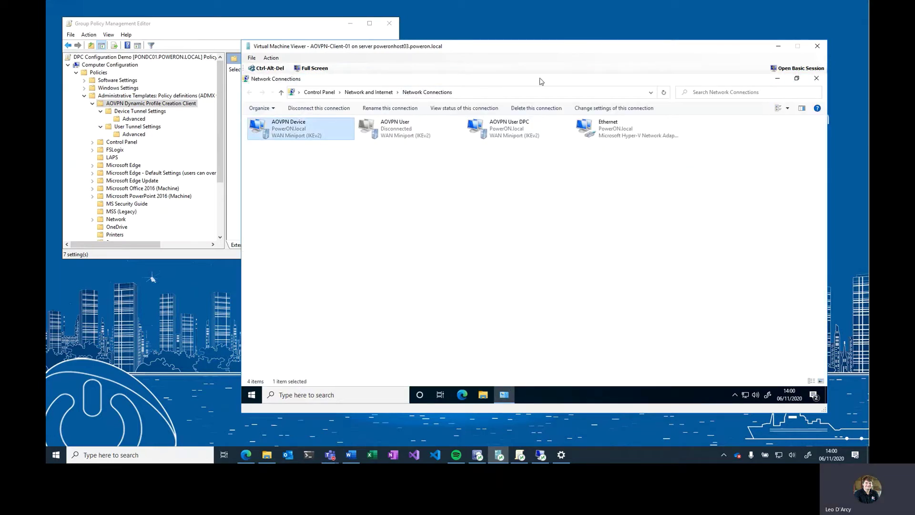
pyautogui.doubleClick(541, 81)
pyautogui.moveTo(486, 85); pyautogui.dragTo(678, 108)
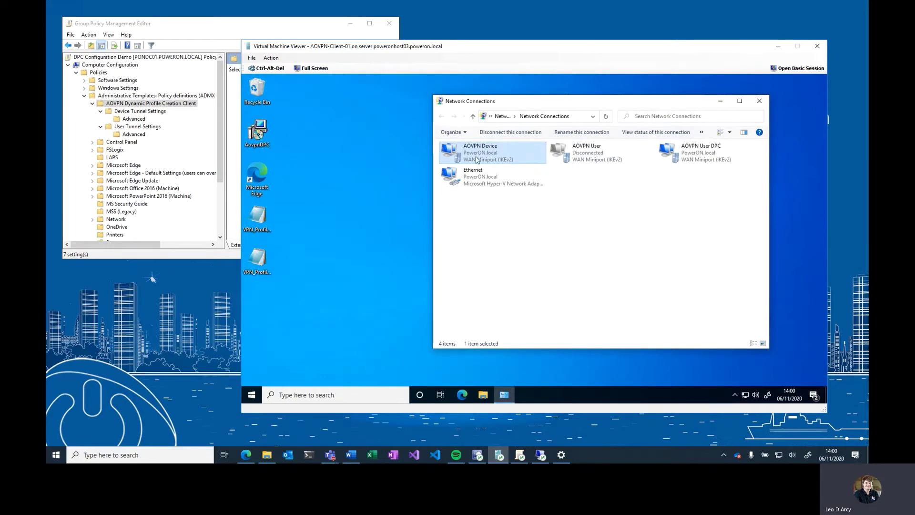
# Open the VPN_Profile_Device_Secure file from the client VM's desktop and place its window clear of the desktop files
pyautogui.doubleClick(260, 217)
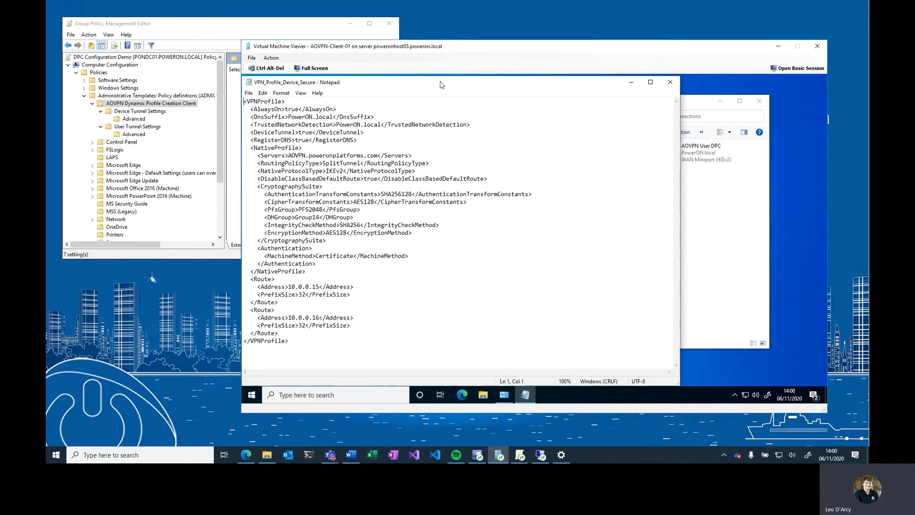
pyautogui.moveTo(442, 85); pyautogui.dragTo(492, 92)
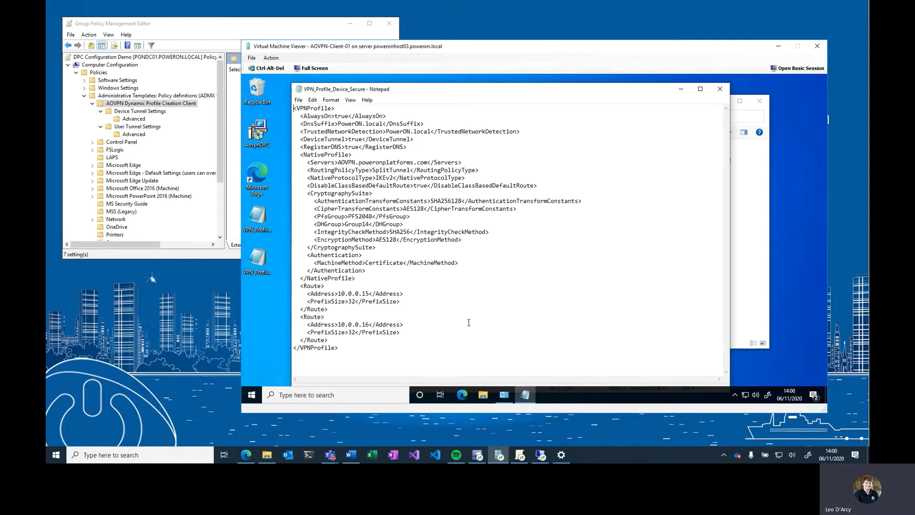
# In the Group Policy Management Editor, enable the Optional - Enable AOVPN Device Tunnel policy
pyautogui.click(204, 26)
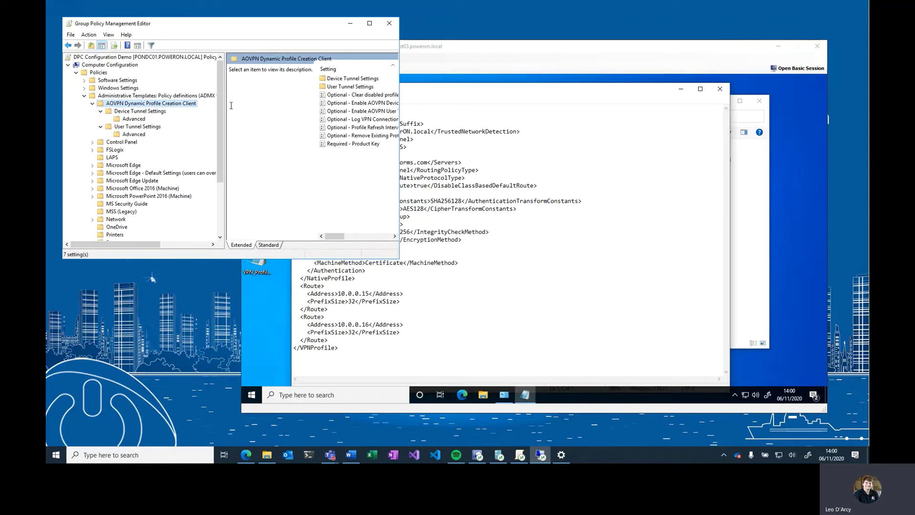
pyautogui.click(368, 102)
pyautogui.click(369, 23)
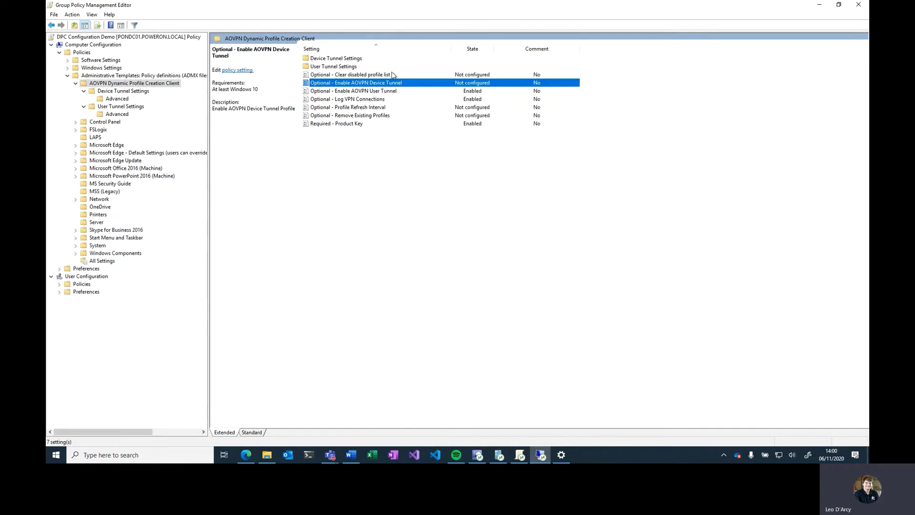
pyautogui.doubleClick(381, 83)
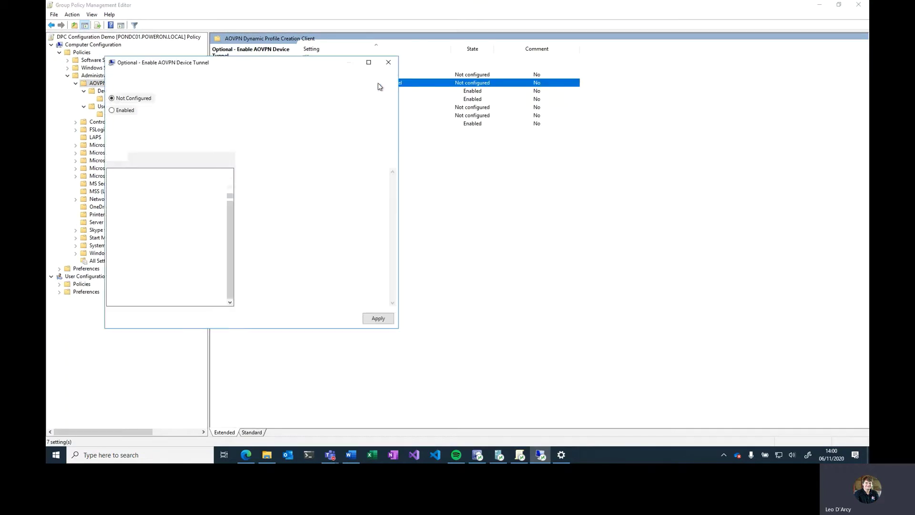
pyautogui.click(112, 110)
pyautogui.click(309, 318)
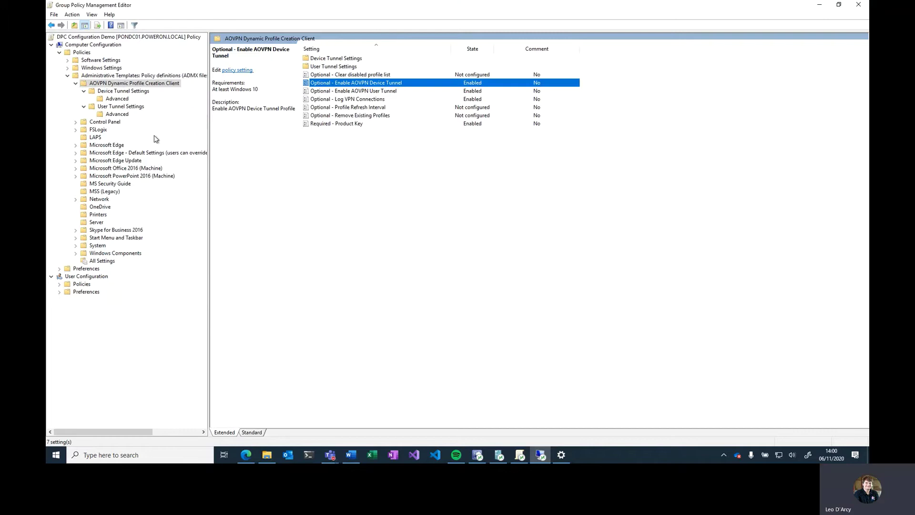
# Enable the device tunnel's VPN Endpoint policy with the server URL AOVPN.poweronplatforms.com copied from the XML profile
pyautogui.click(134, 93)
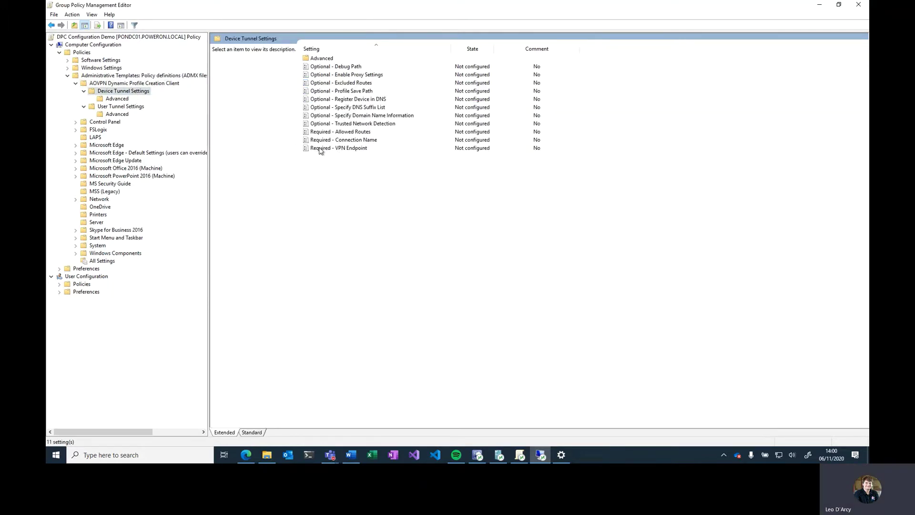
pyautogui.doubleClick(416, 10)
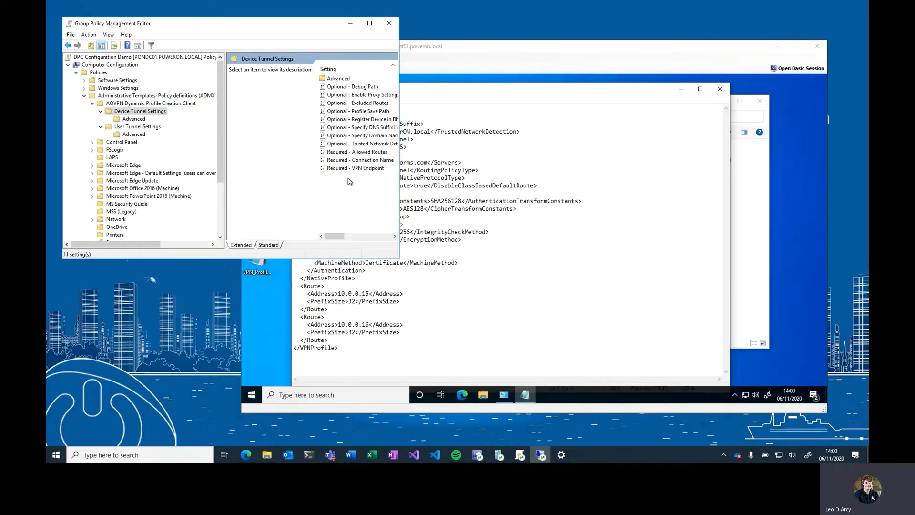
pyautogui.doubleClick(359, 172)
pyautogui.click(477, 163)
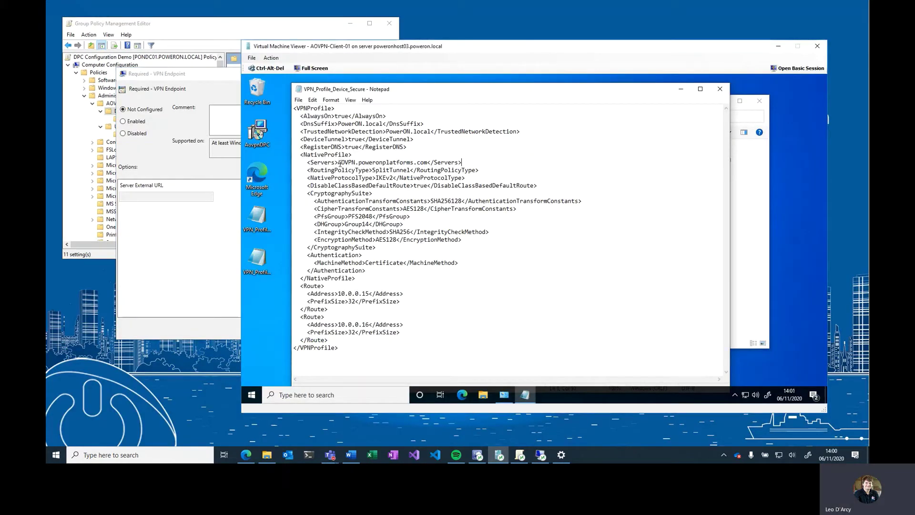
pyautogui.moveTo(339, 163); pyautogui.dragTo(428, 162)
pyautogui.hotkey('ctrl', 'c')
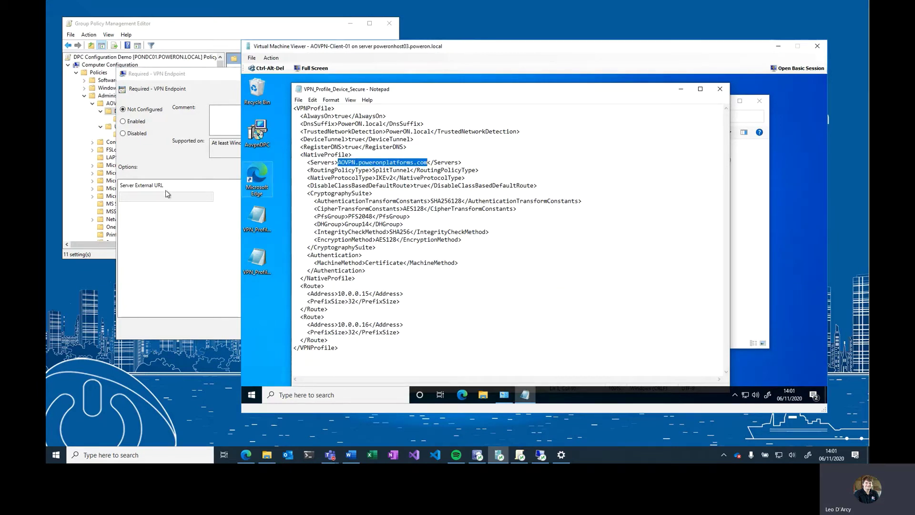
pyautogui.click(133, 122)
pyautogui.click(150, 197)
pyautogui.hotkey('ctrl', 'v')
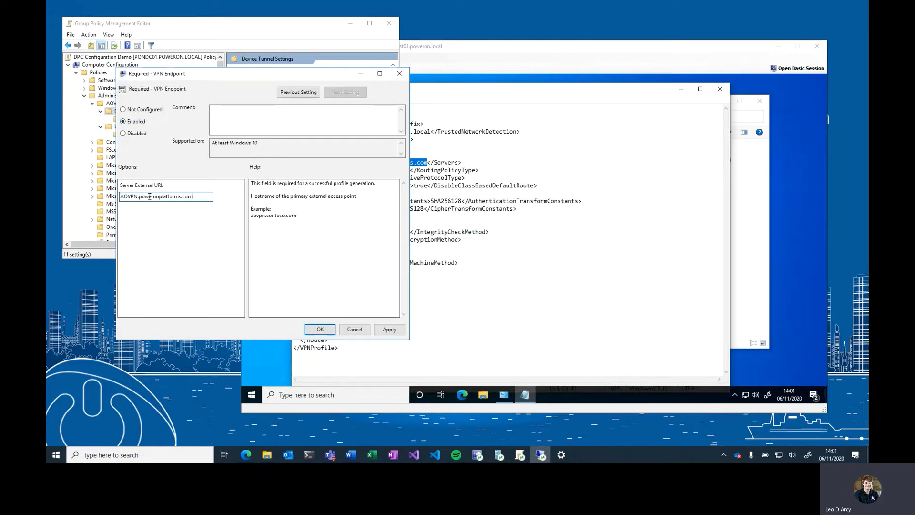
pyautogui.click(320, 330)
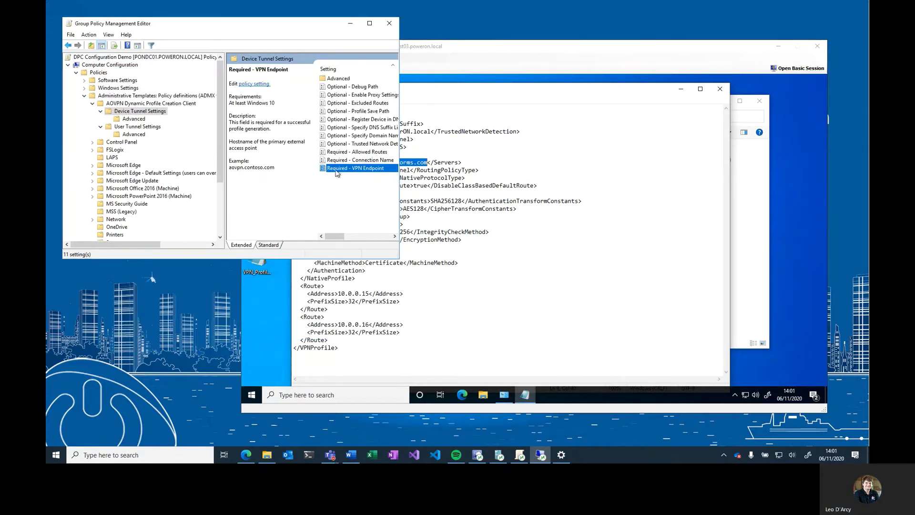
# Enable the device tunnel's Connection Name policy with the profile name AOVPN DPC Device
pyautogui.doubleClick(353, 162)
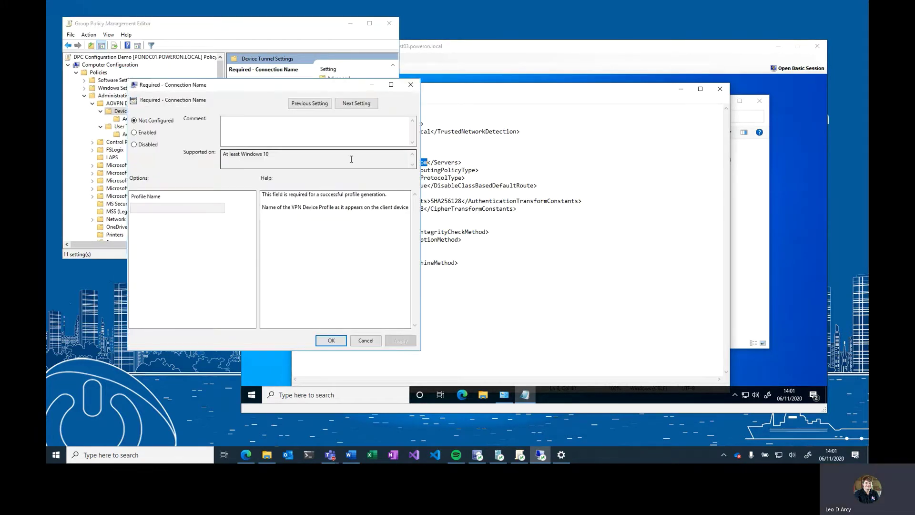
pyautogui.click(134, 132)
pyautogui.click(161, 205)
pyautogui.write('A')
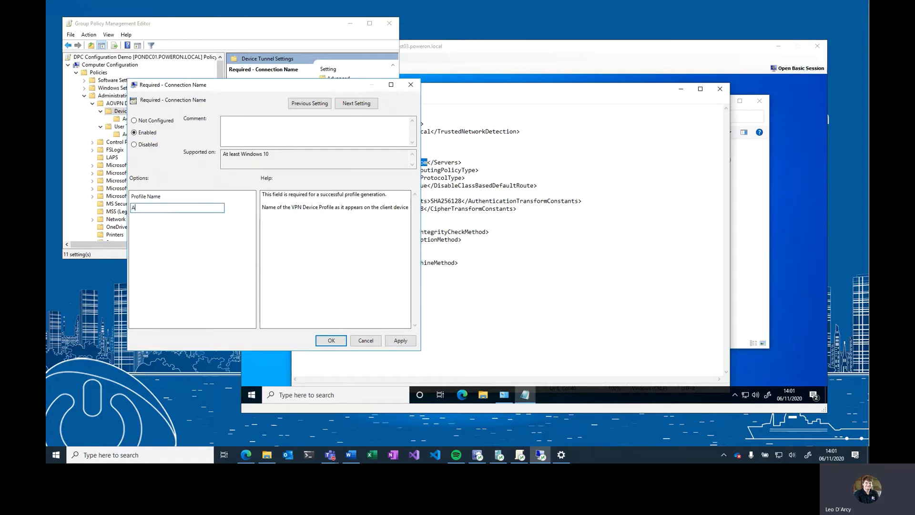
pyautogui.write('OVPN DPC Device')
pyautogui.click(329, 339)
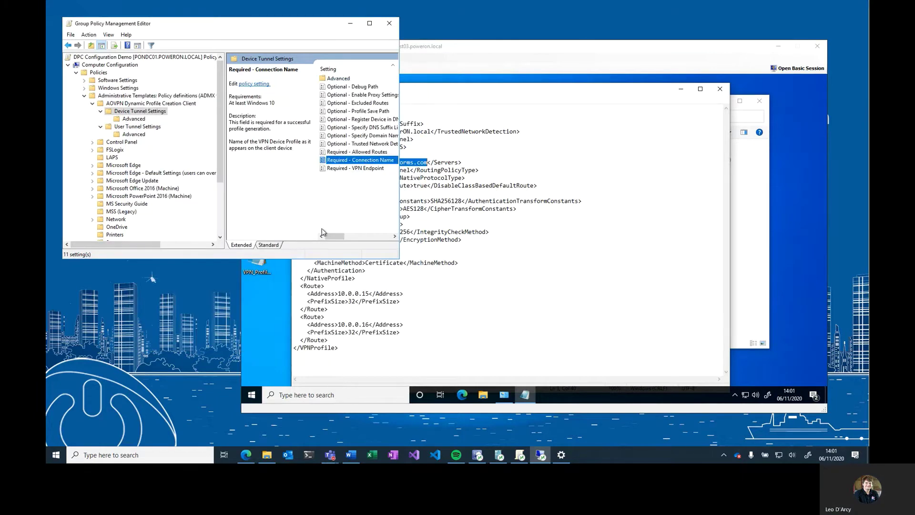
# Enable the device tunnel's Allowed Routes policy and add route 10.0.0.15/32 with the comment DC01
pyautogui.doubleClick(360, 152)
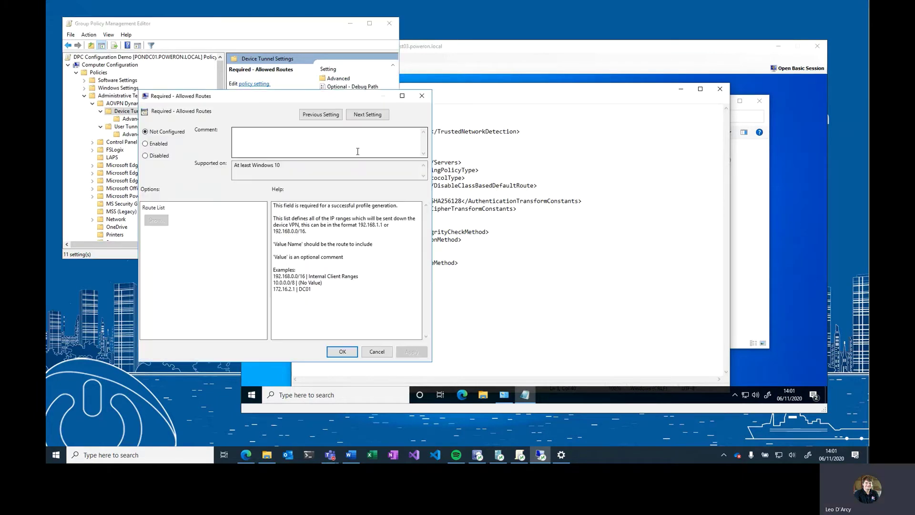
pyautogui.click(153, 144)
pyautogui.click(157, 220)
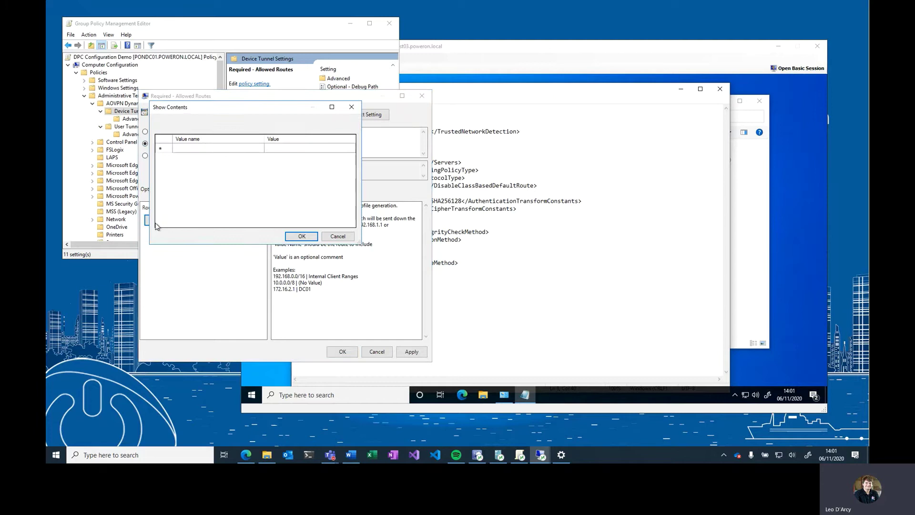
pyautogui.click(186, 149)
pyautogui.click(191, 149)
pyautogui.write('10.0.0.15/32')
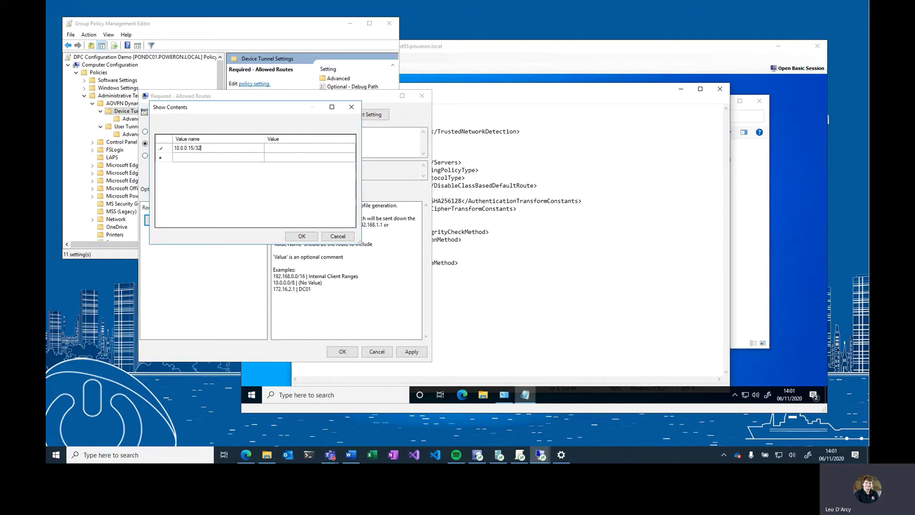
pyautogui.click(287, 149)
pyautogui.click(286, 148)
pyautogui.write('DC01')
# Add a second allowed route 10.0.0.16/32 with the comment DC02 and save the Allowed Routes policy
pyautogui.click(242, 159)
pyautogui.click(241, 159)
pyautogui.write('10.')
pyautogui.write('0.0.16/3')
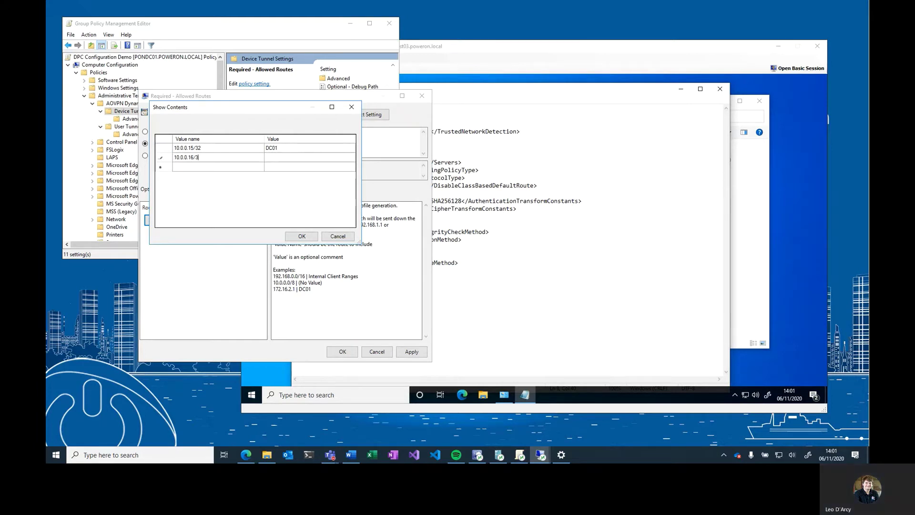
pyautogui.write('2')
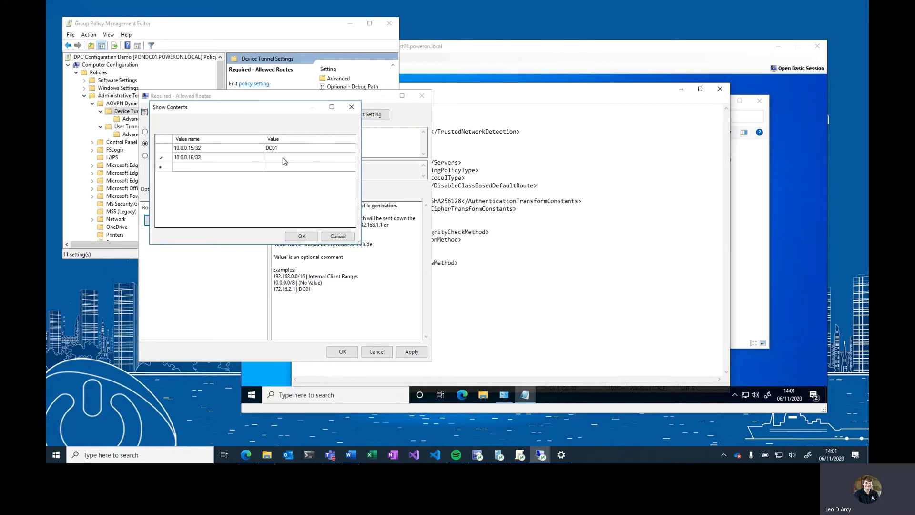
pyautogui.write('DC02')
pyautogui.click(301, 237)
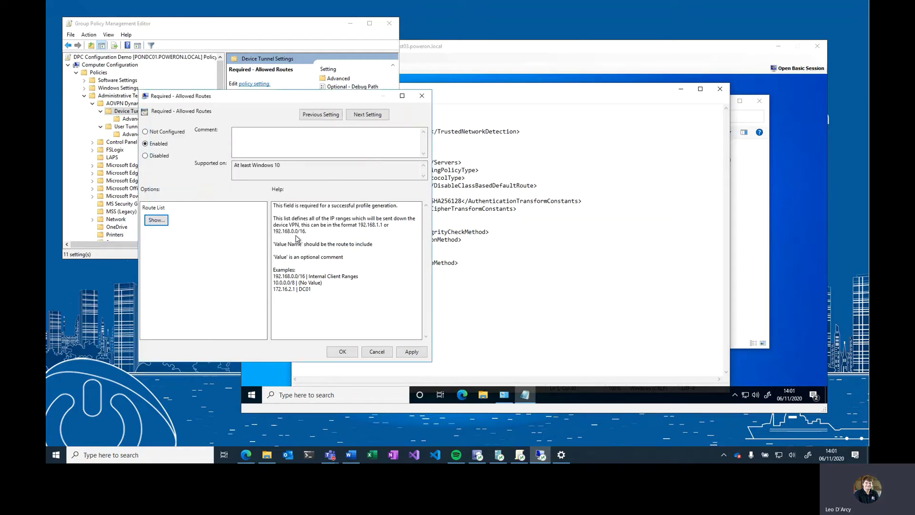
pyautogui.click(342, 353)
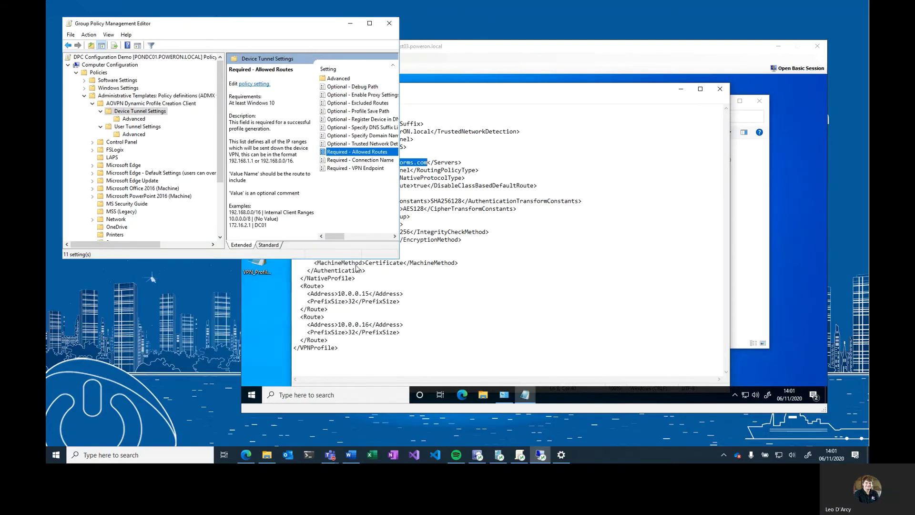
# Enable the device tunnel's Trusted Network Detection policy and add PowerON.local, copied from the XML profile, to the trusted network list
pyautogui.doubleClick(355, 142)
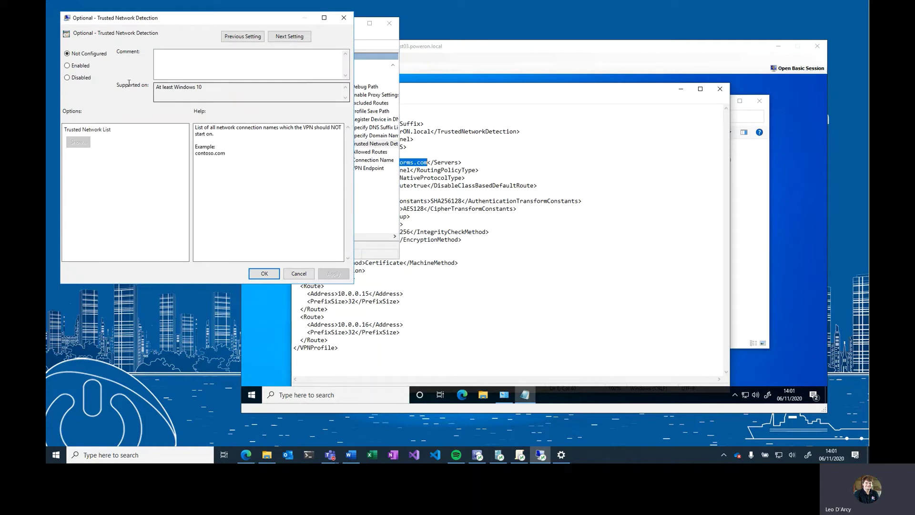
pyautogui.click(79, 65)
pyautogui.click(418, 146)
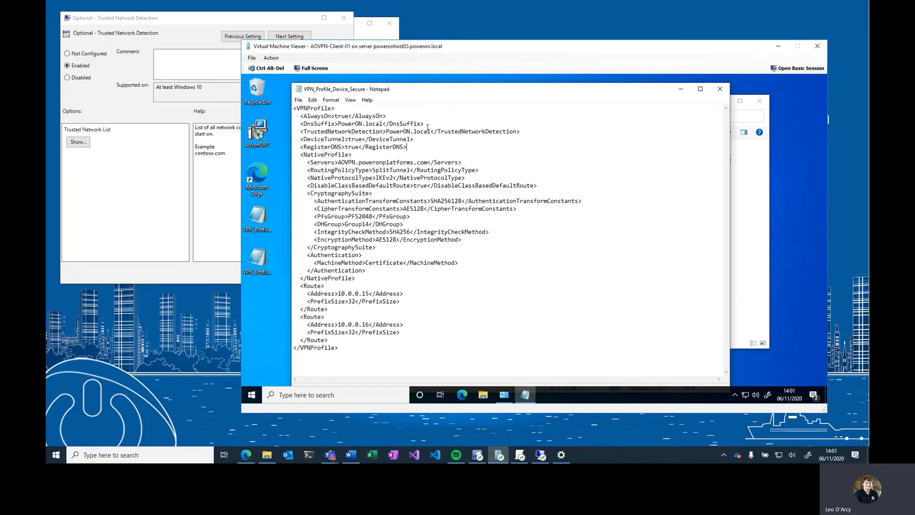
pyautogui.moveTo(431, 132); pyautogui.dragTo(386, 133)
pyautogui.hotkey('ctrl', 'c')
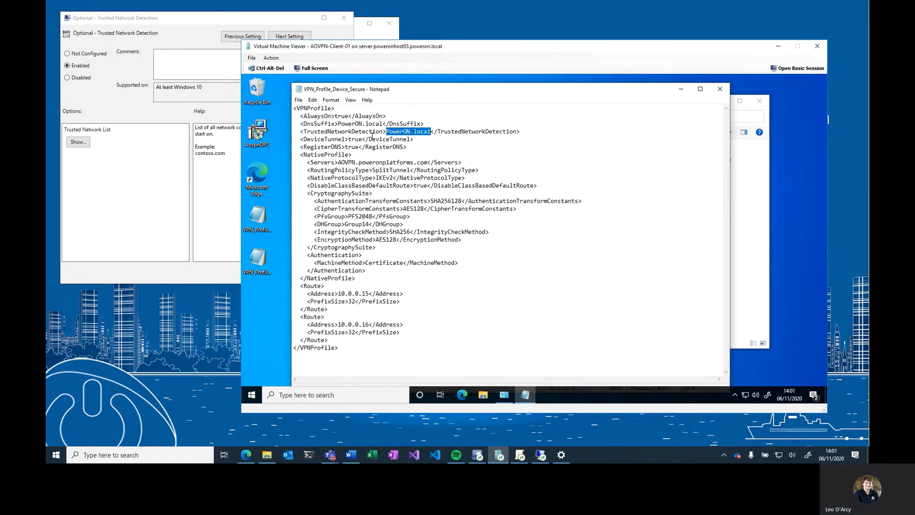
pyautogui.click(79, 142)
pyautogui.click(115, 59)
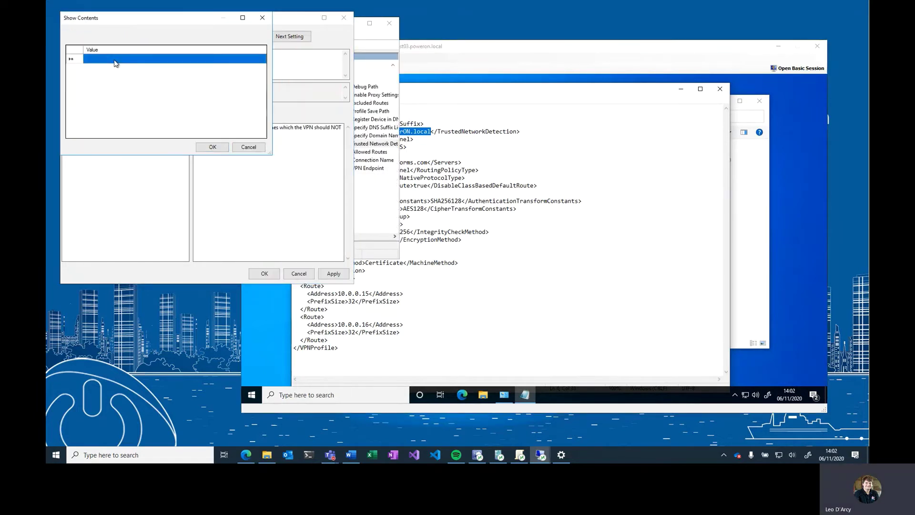
pyautogui.hotkey('ctrl', 'v')
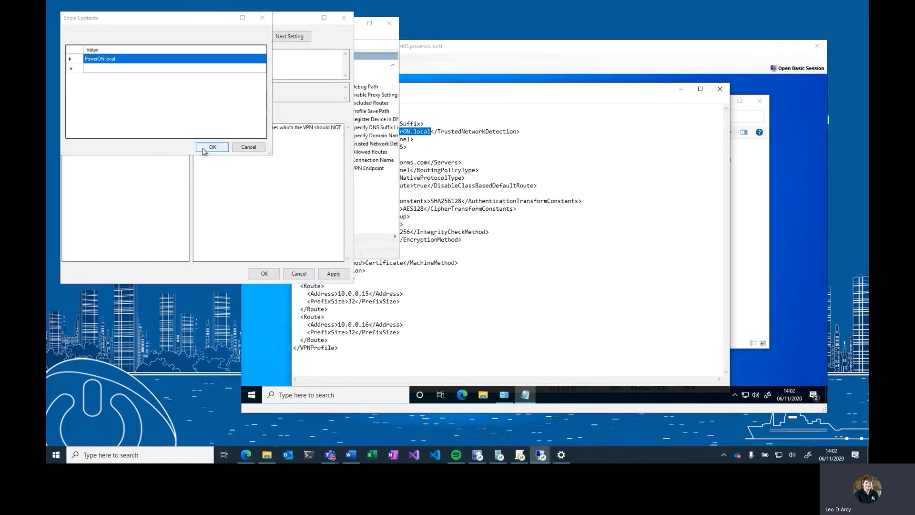
pyautogui.click(212, 147)
pyautogui.click(263, 275)
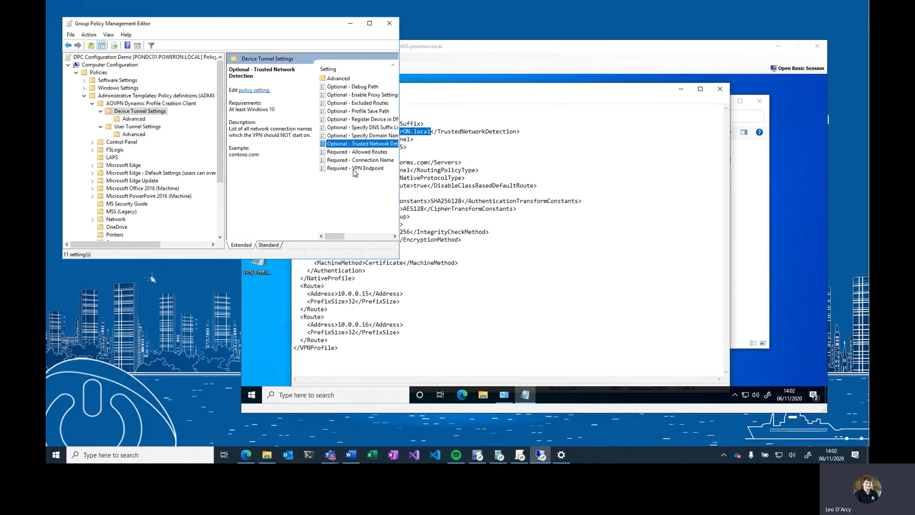
# Enable the device tunnel's Specify DNS Suffix List policy with the suffix poweron.local and save it
pyautogui.doubleClick(372, 127)
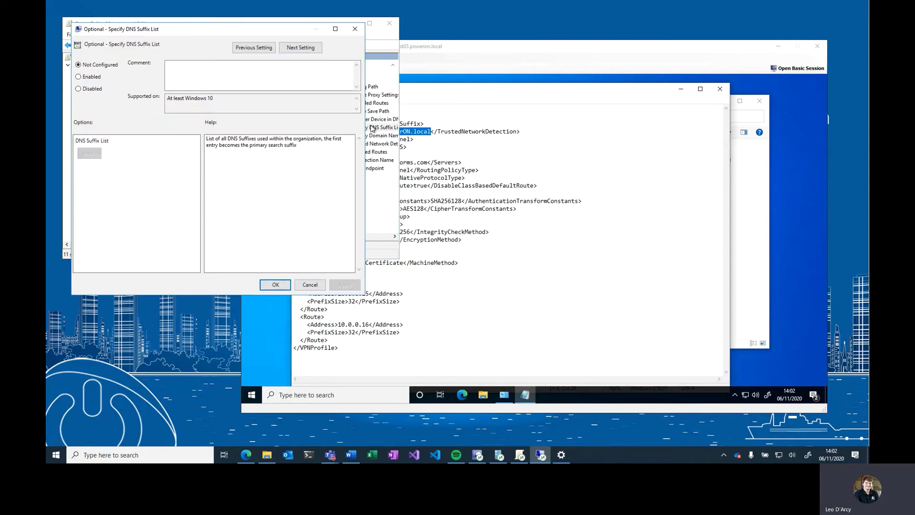
pyautogui.click(92, 77)
pyautogui.click(494, 156)
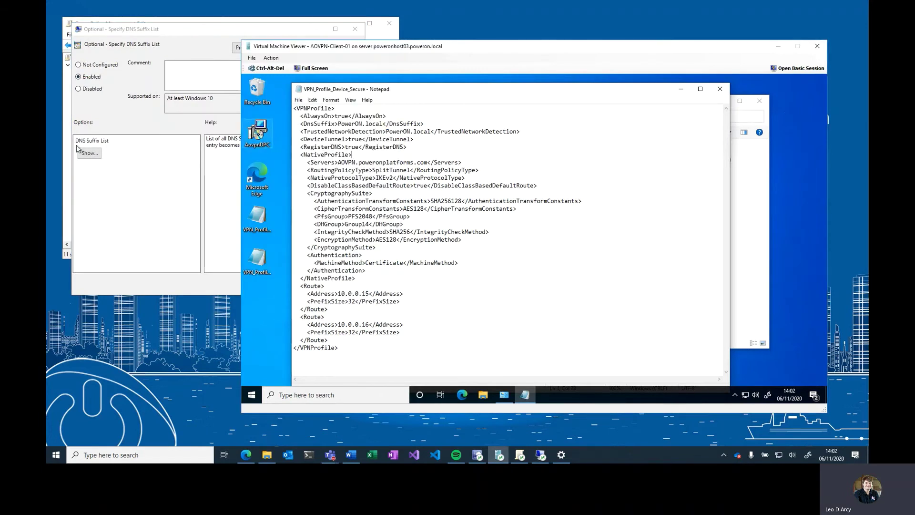
pyautogui.click(90, 153)
pyautogui.click(173, 85)
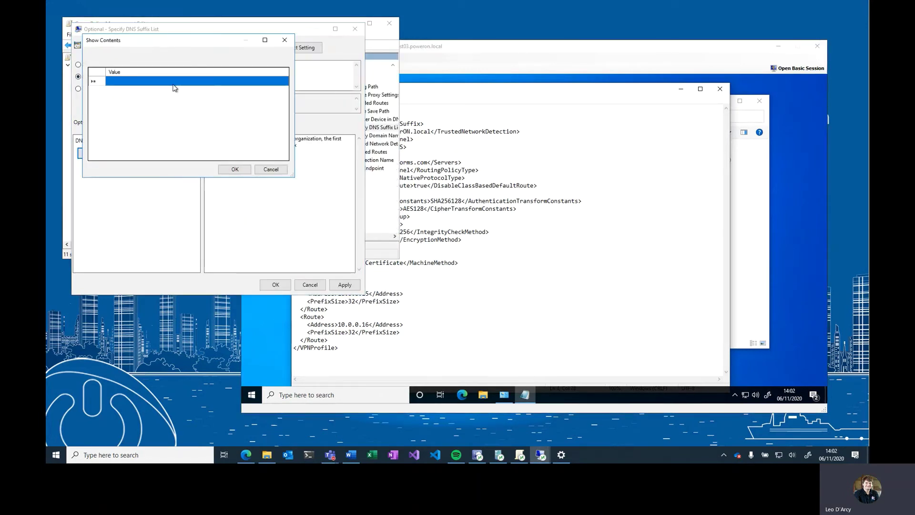
pyautogui.write('poweron.local')
pyautogui.click(235, 170)
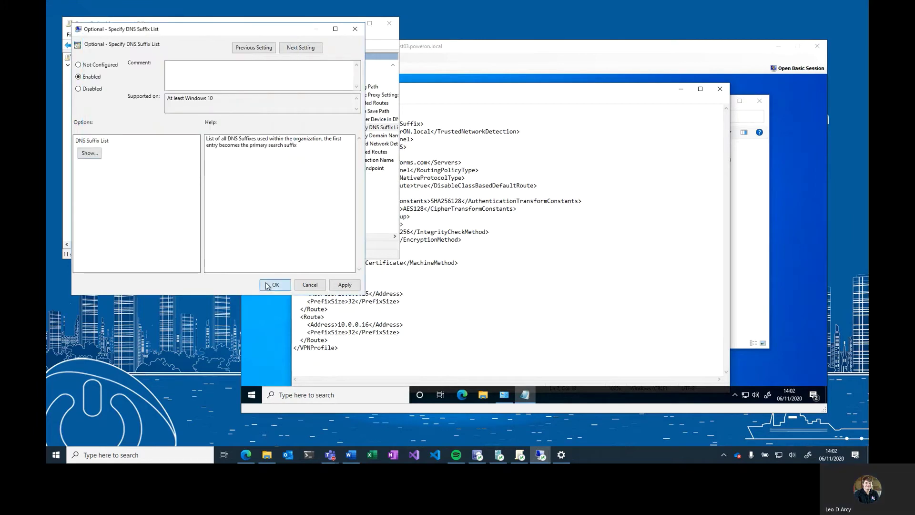
pyautogui.click(275, 284)
# Enable the device tunnel's Register Device in DNS policy to match the RegisterDNS entry in the XML profile
pyautogui.doubleClick(375, 120)
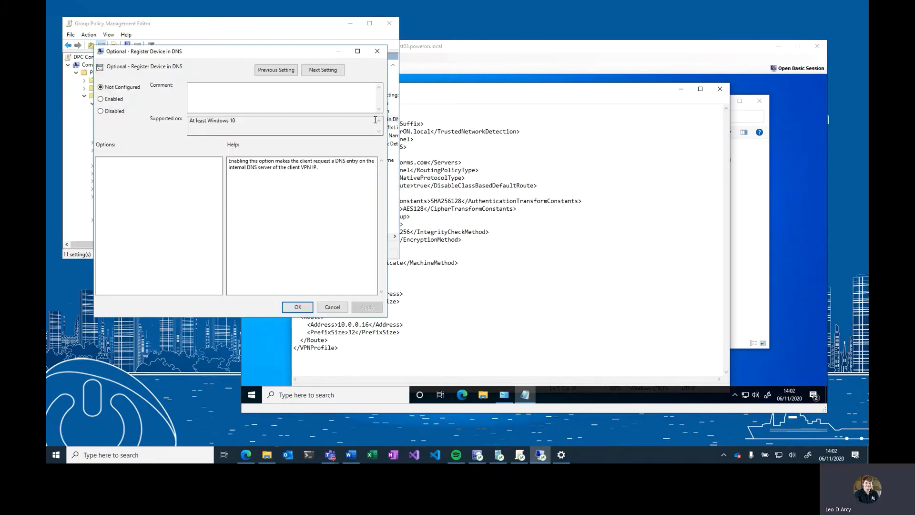
pyautogui.click(349, 155)
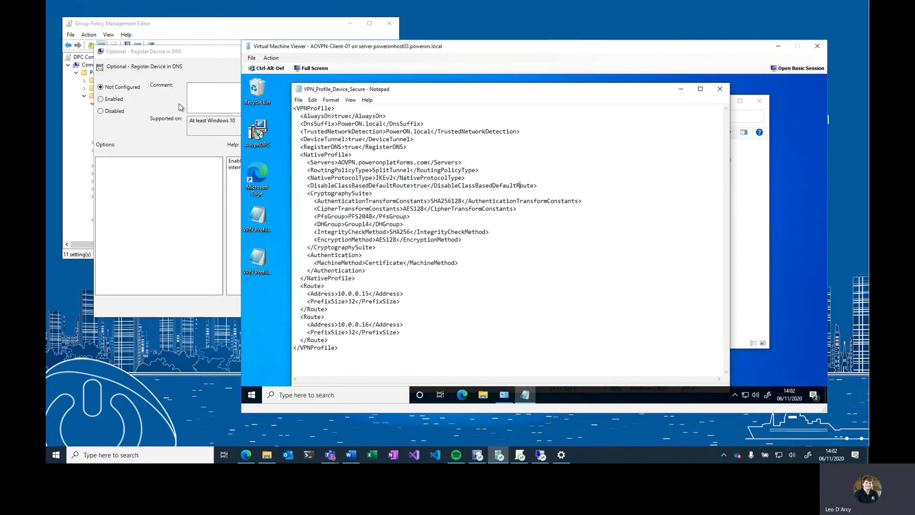
pyautogui.click(120, 99)
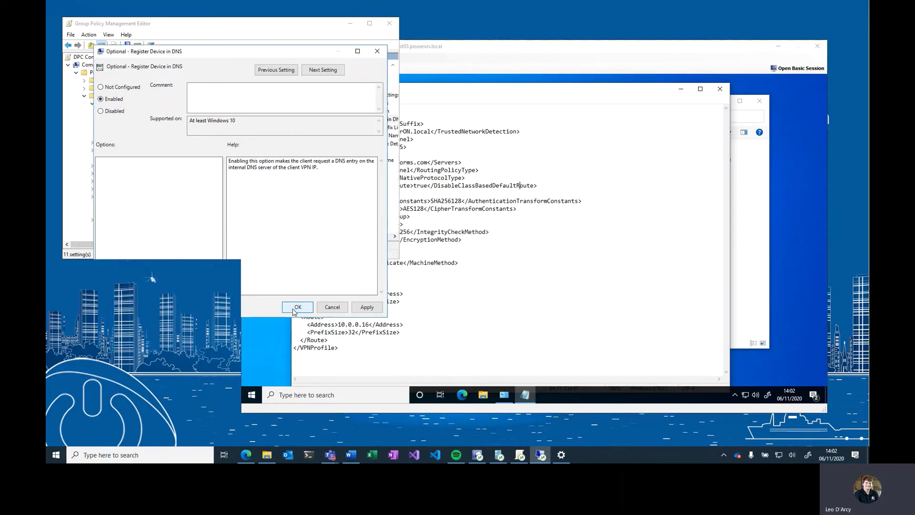
pyautogui.click(297, 308)
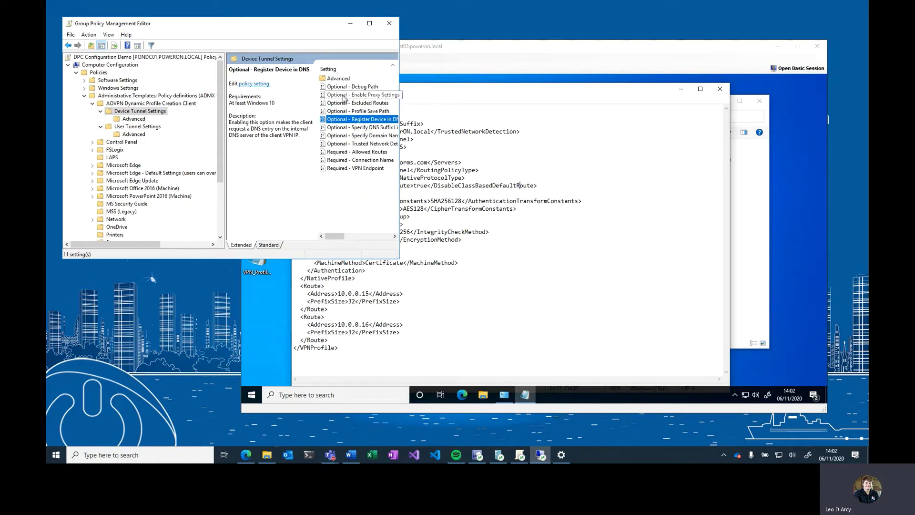
# Find the CryptographySuite block in the XML profile and set the device tunnel's advanced Enable Custom Cryptography policy to Enabled
pyautogui.click(472, 187)
pyautogui.doubleClick(351, 193)
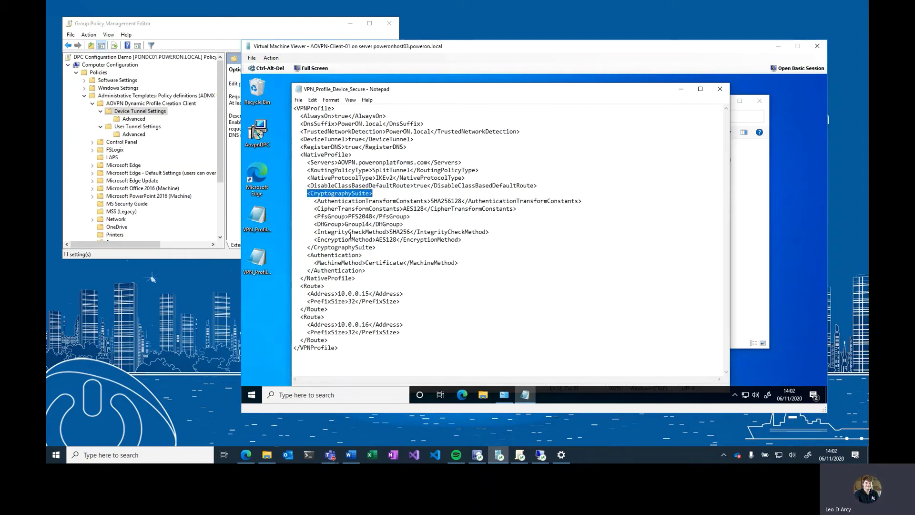
pyautogui.click(361, 247)
pyautogui.click(273, 29)
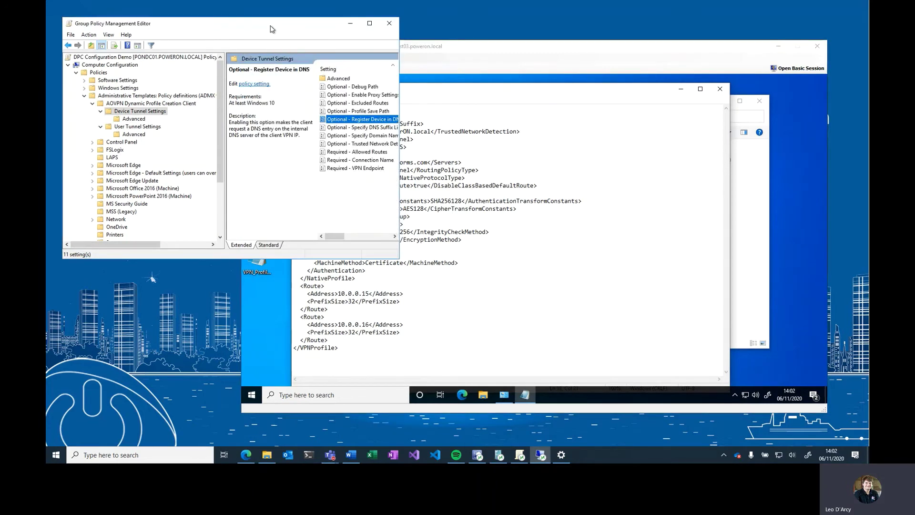
pyautogui.doubleClick(338, 79)
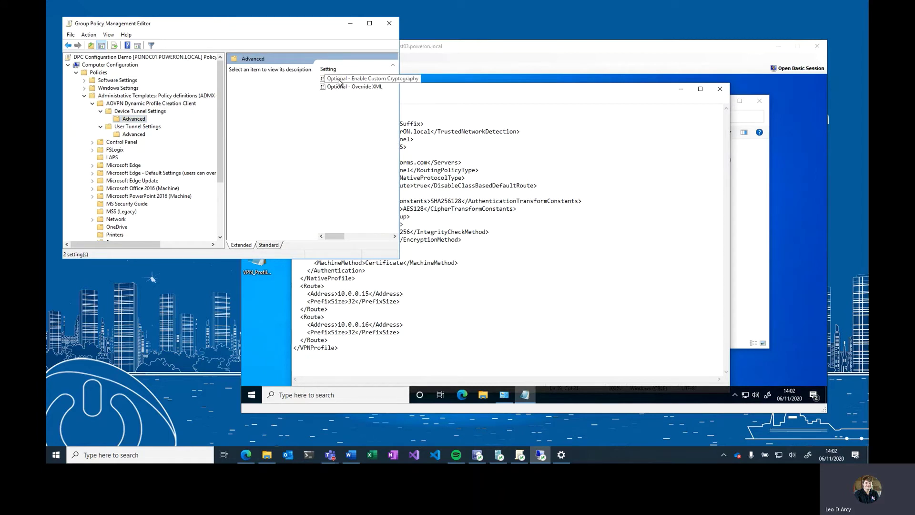
pyautogui.doubleClick(339, 82)
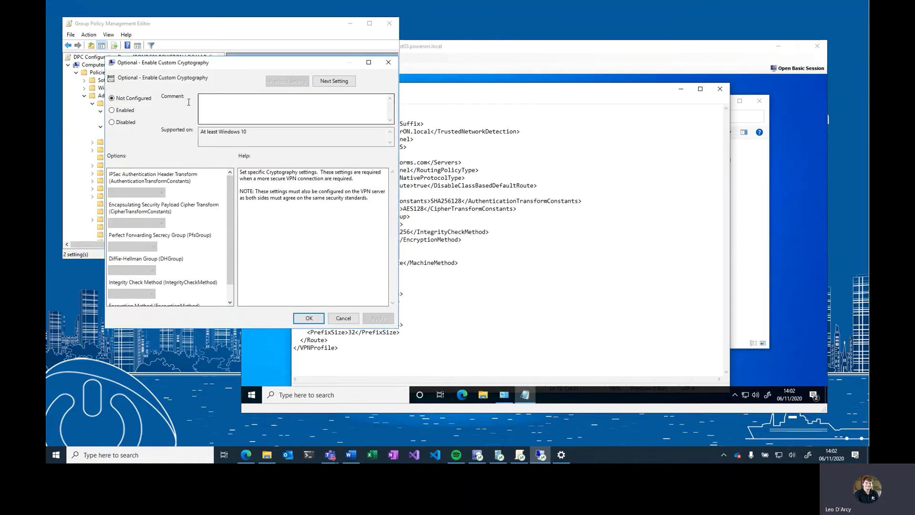
pyautogui.click(119, 109)
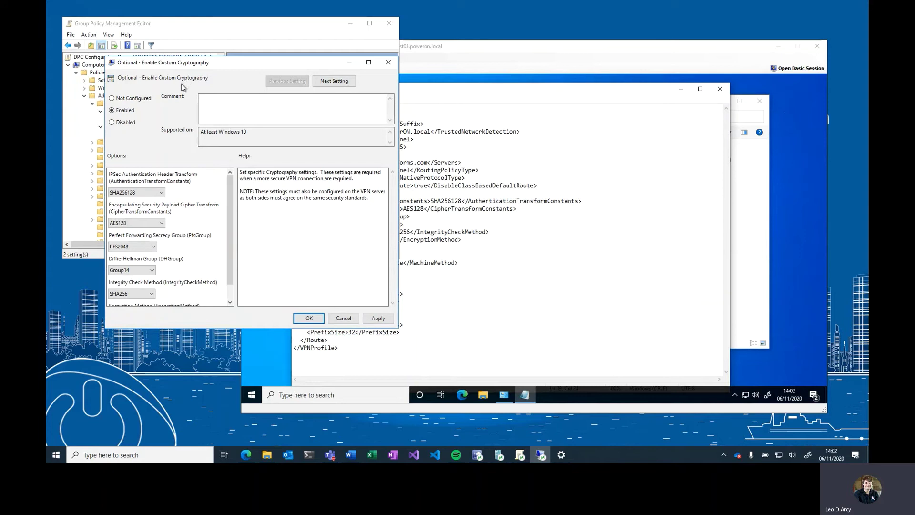
pyautogui.moveTo(233, 196); pyautogui.dragTo(230, 233)
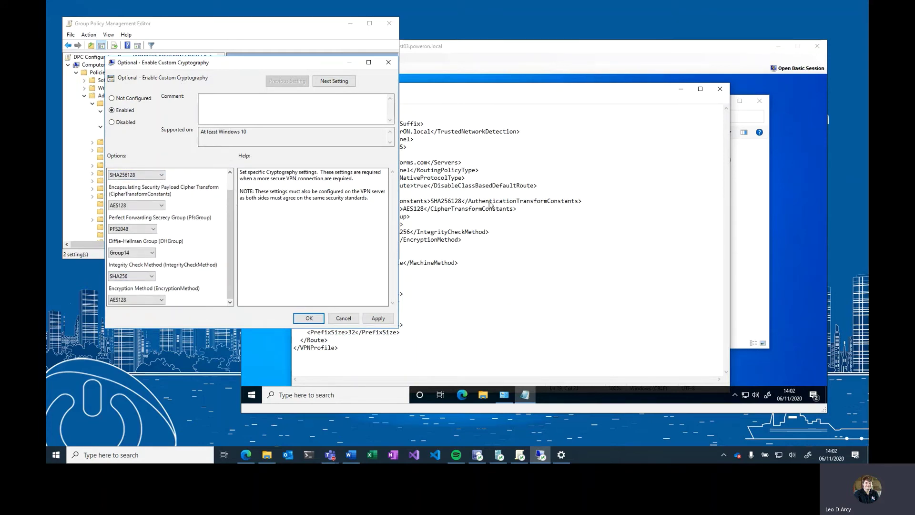
# Compare the policy's cryptography options with the XML profile and save them as SHA256128, AES128, PFS2048, Group14, SHA256 and AES128
pyautogui.click(510, 182)
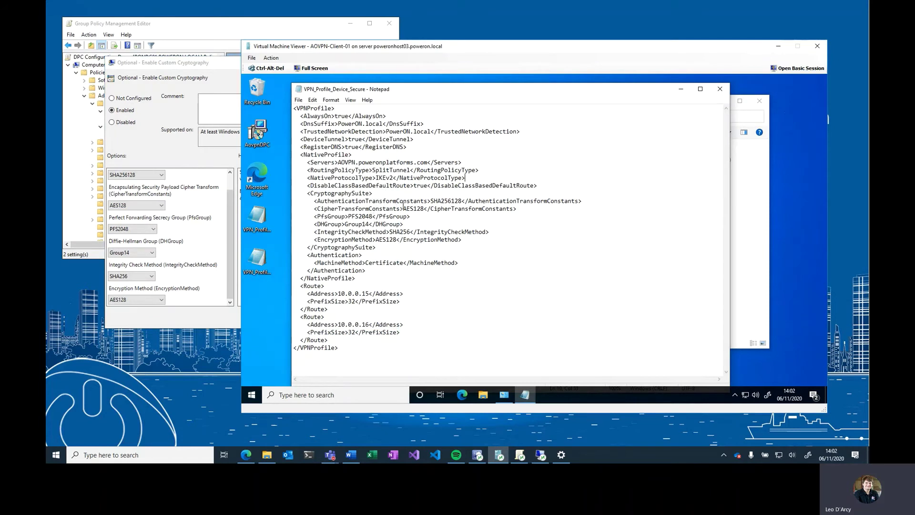
pyautogui.click(355, 232)
pyautogui.click(390, 240)
pyautogui.click(232, 232)
pyautogui.click(145, 230)
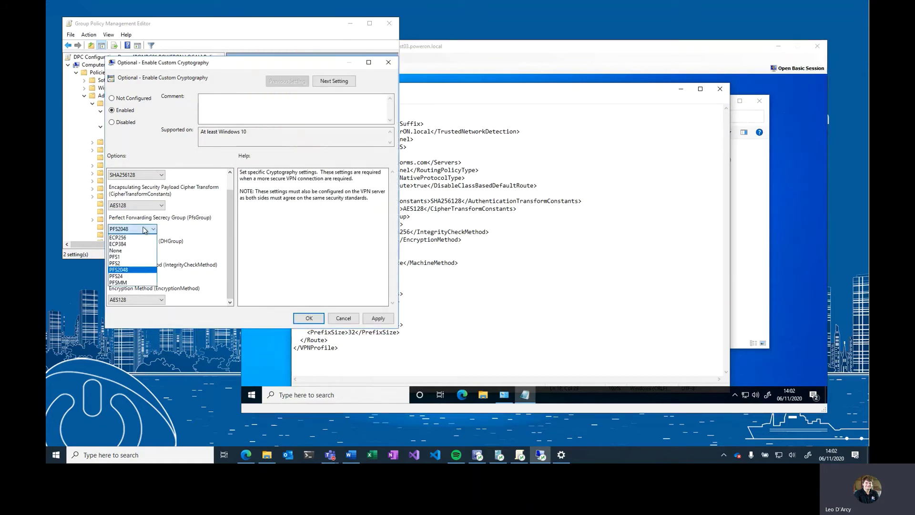
pyautogui.click(145, 229)
pyautogui.click(309, 318)
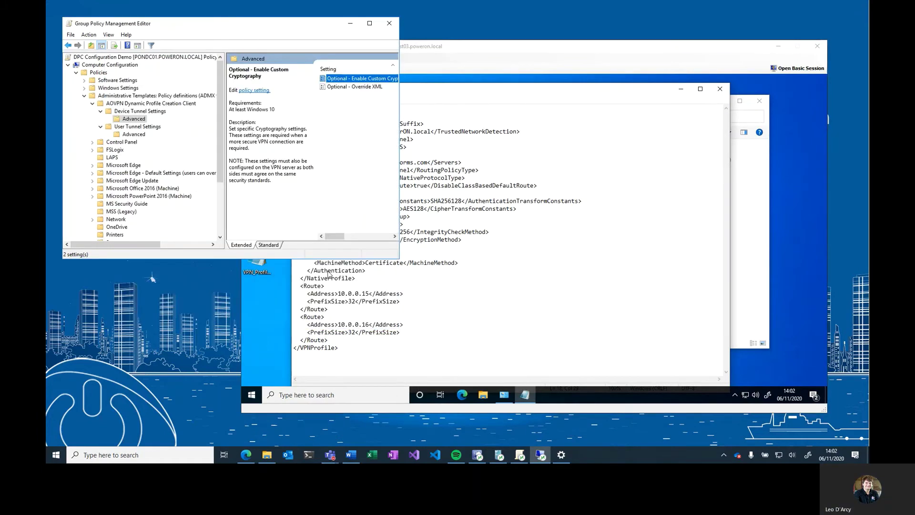
pyautogui.click(356, 166)
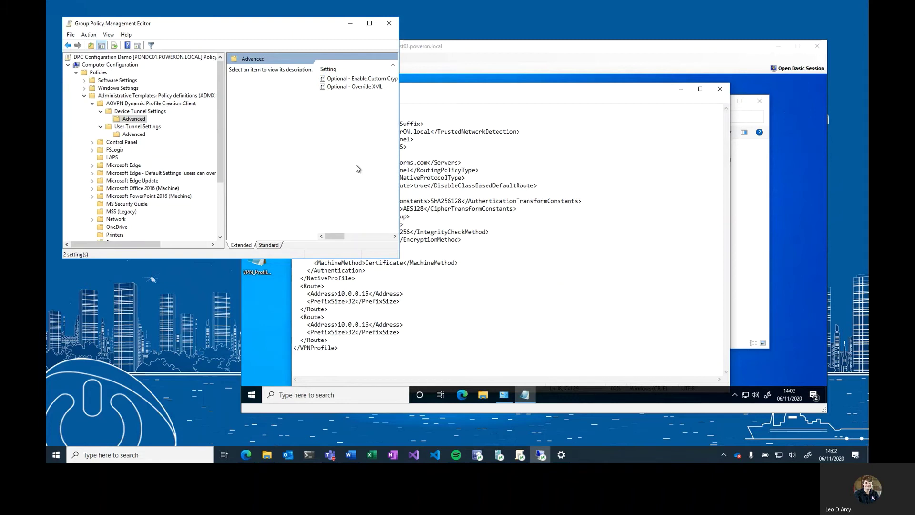
# Open an elevated Windows PowerShell session on the AOVPN-Client-01 virtual machine and run gpupdate /force
pyautogui.click(509, 49)
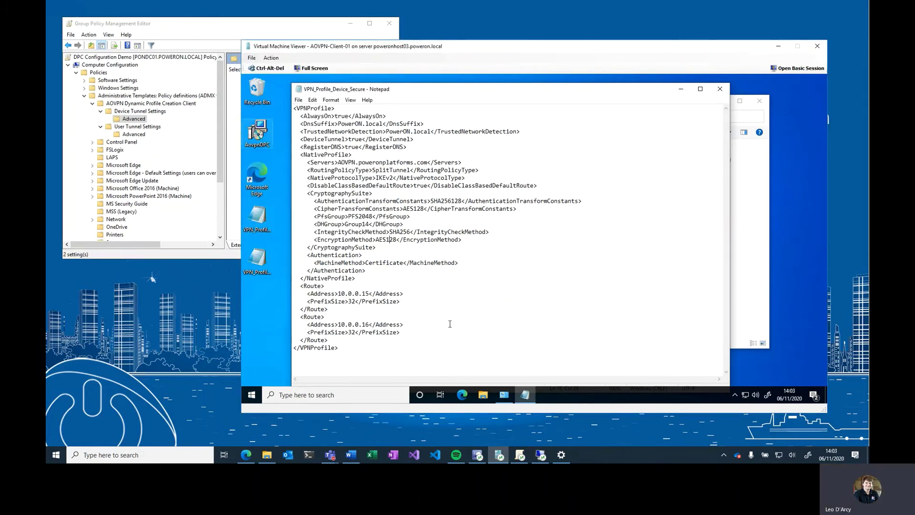
pyautogui.rightClick(252, 395)
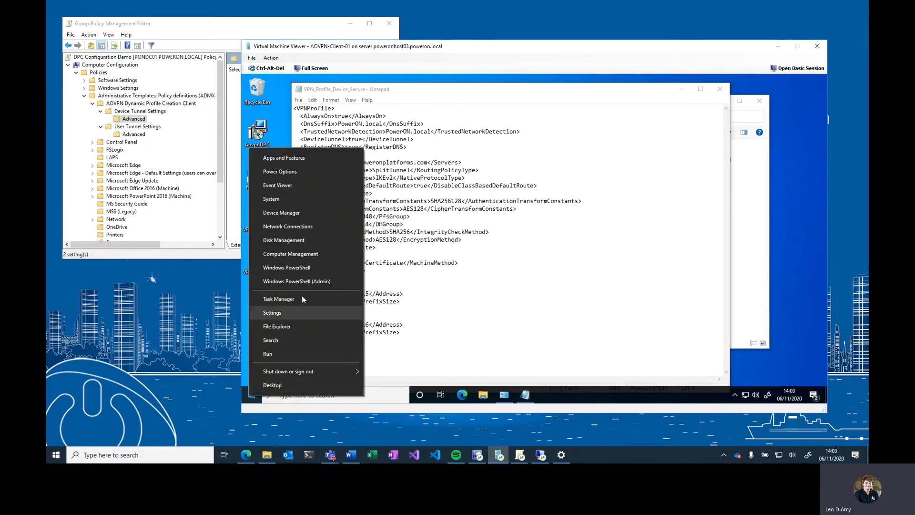
pyautogui.click(307, 285)
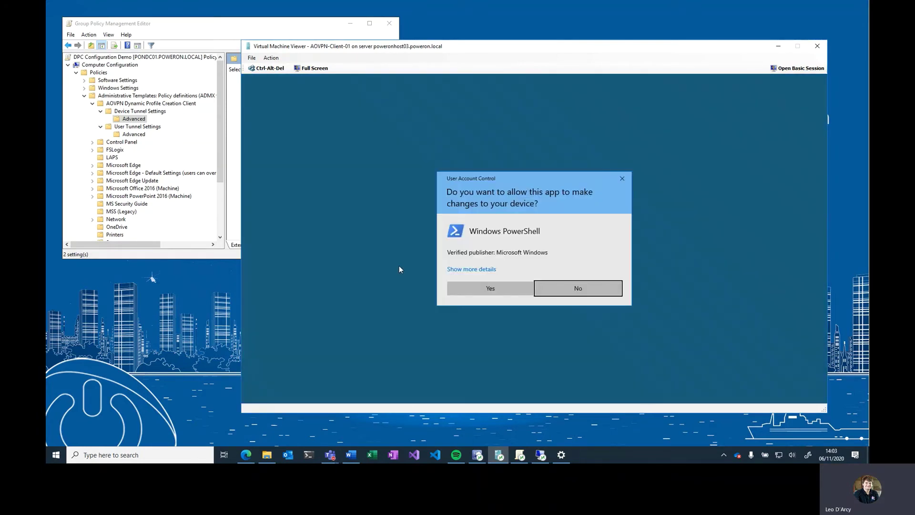
pyautogui.click(510, 288)
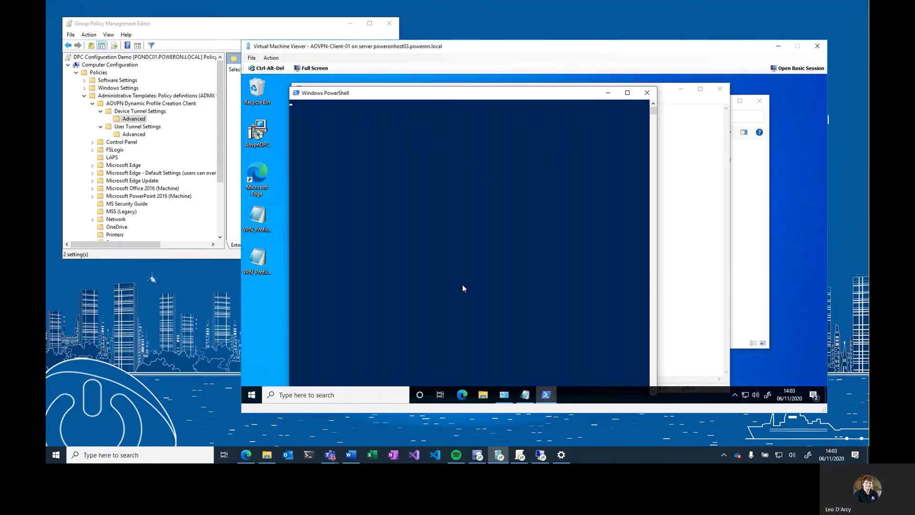
pyautogui.write('gpupdate ')
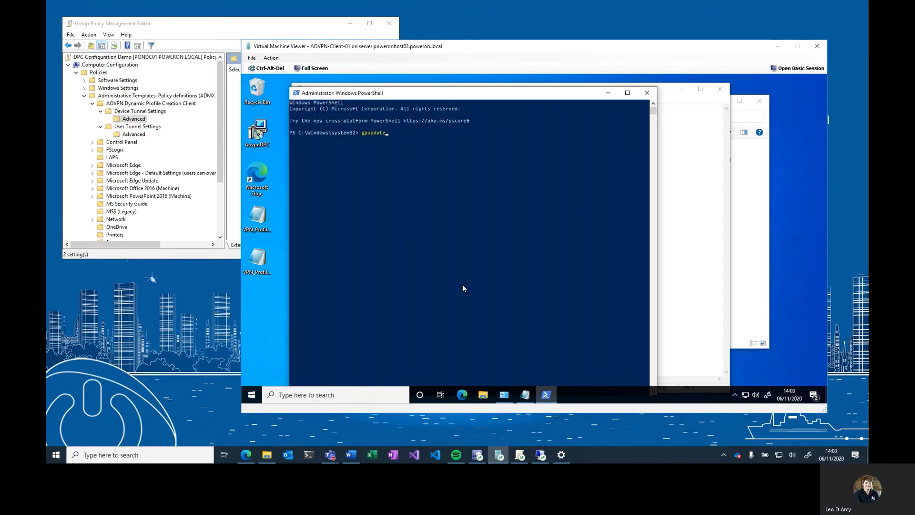
pyautogui.write('/force')
pyautogui.press('Return')
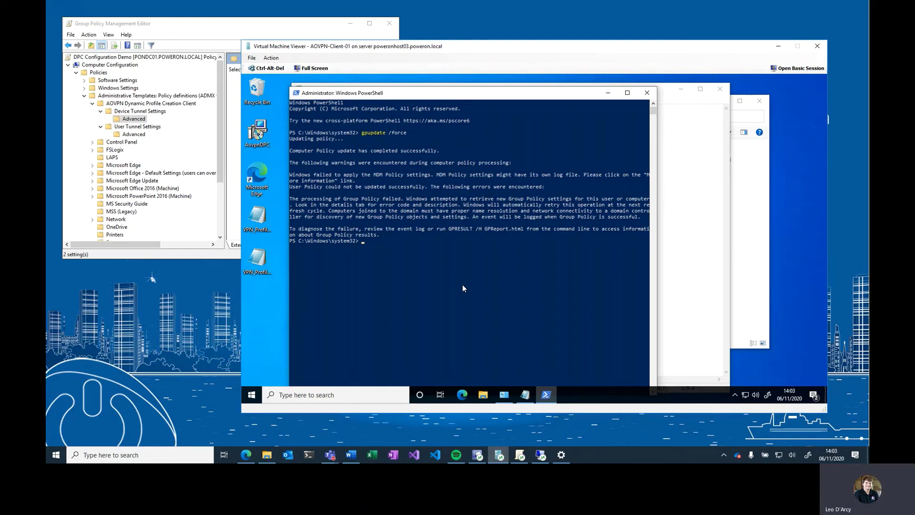
# Restart the dpcservice service and check the AOVPN DPC Device and AOVPN Device entries in Network Connections
pyautogui.write('restart-ser')
pyautogui.press('Tab')
pyautogui.write('dpcservice')
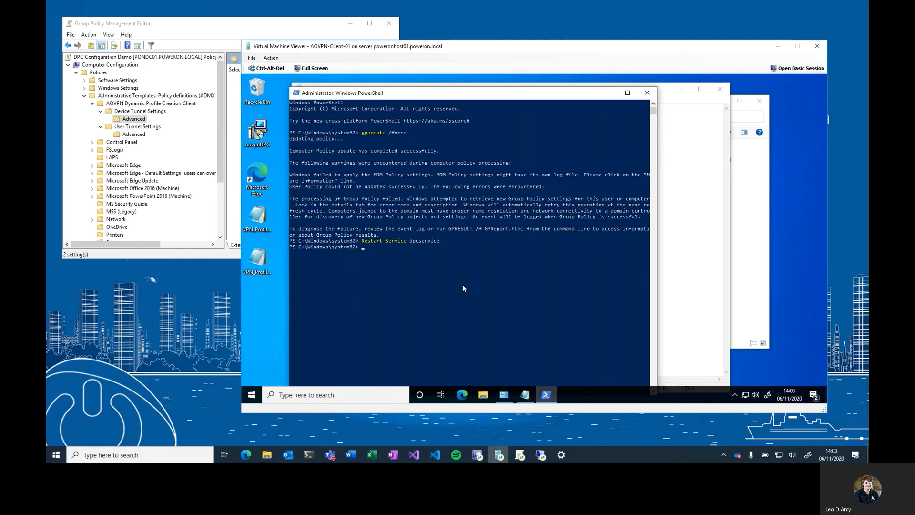
pyautogui.click(506, 395)
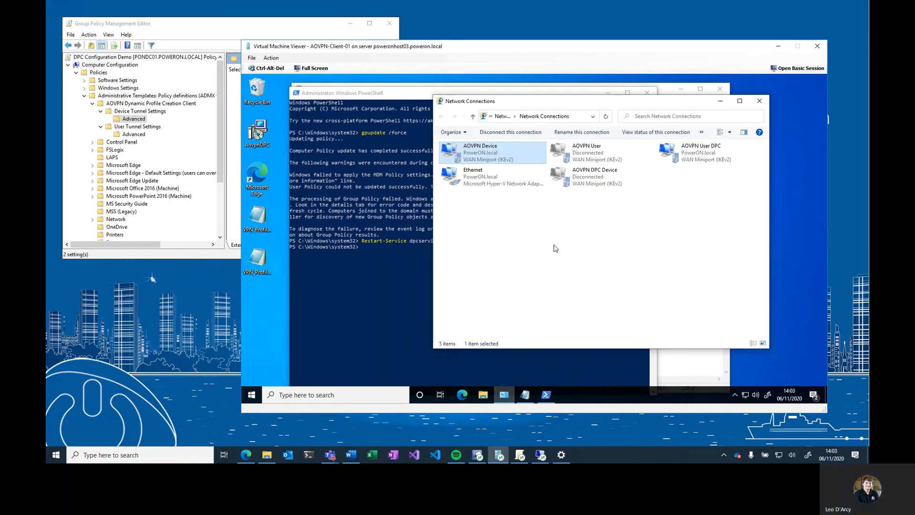
pyautogui.click(591, 186)
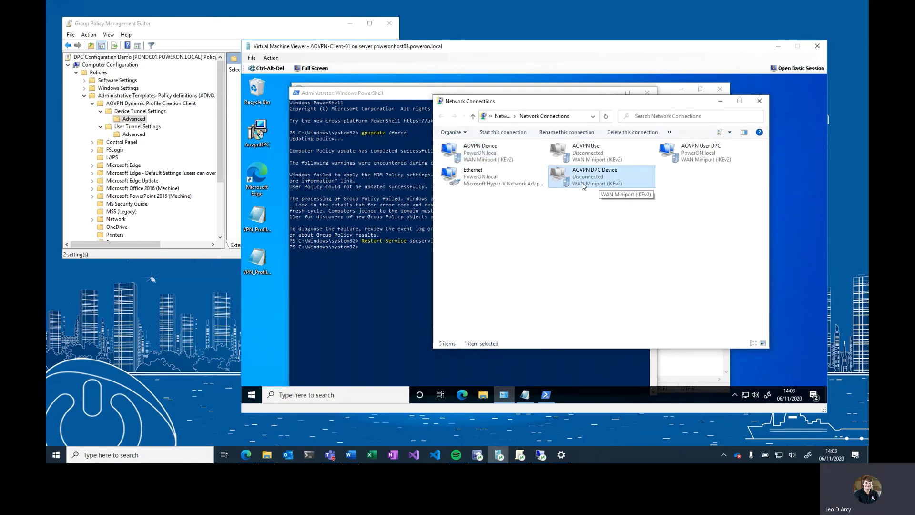
pyautogui.click(498, 157)
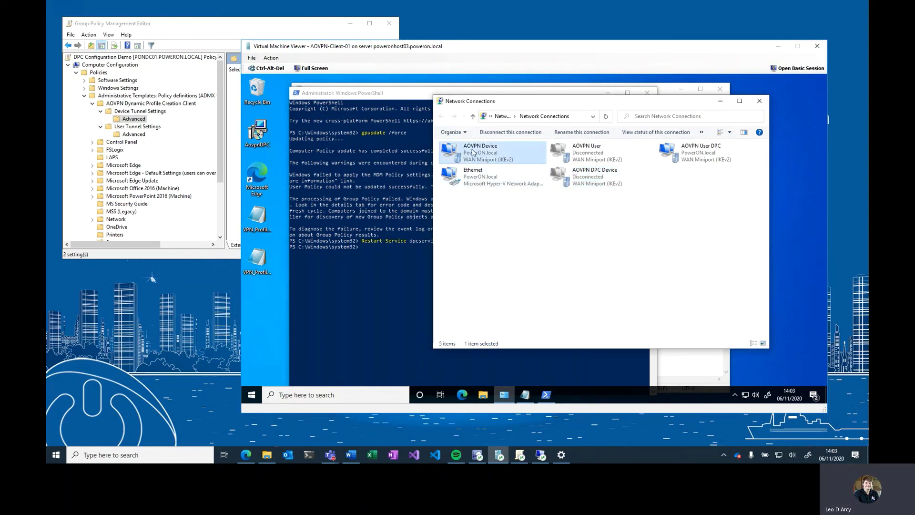
# Launch rasphone from PowerShell and disconnect the AOVPN Device connection
pyautogui.click(393, 280)
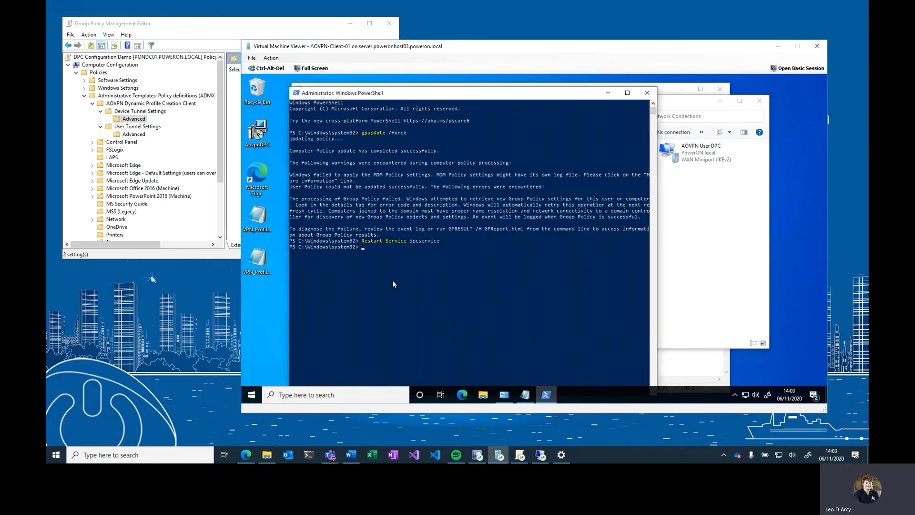
pyautogui.write('rasphane')
pyautogui.press('Return')
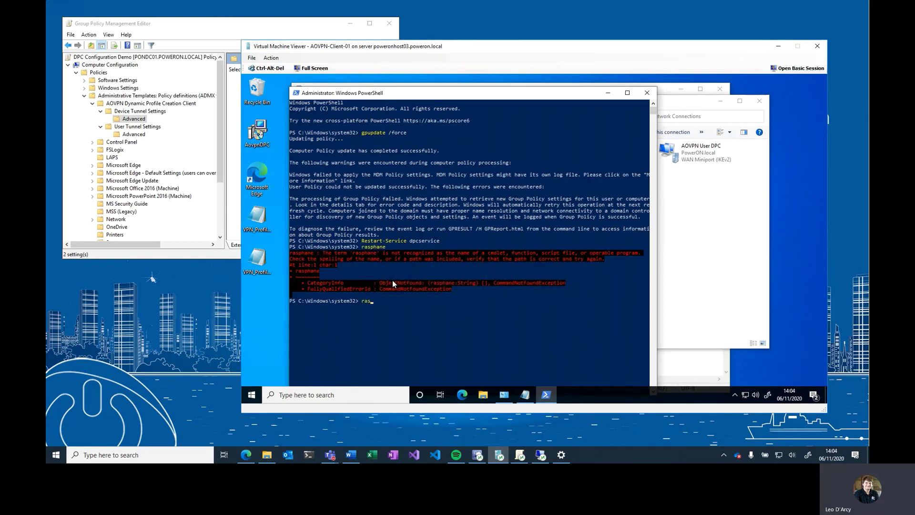
pyautogui.write('rasphane')
pyautogui.press('Return')
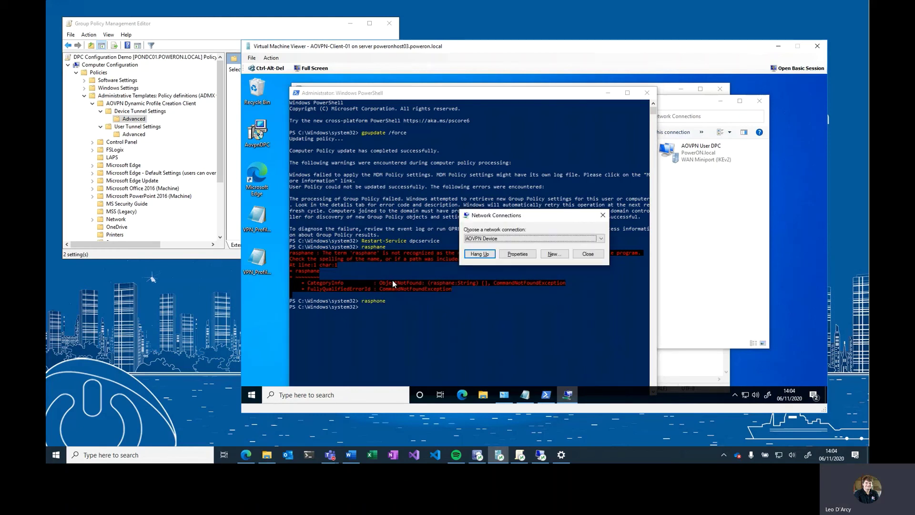
pyautogui.click(482, 254)
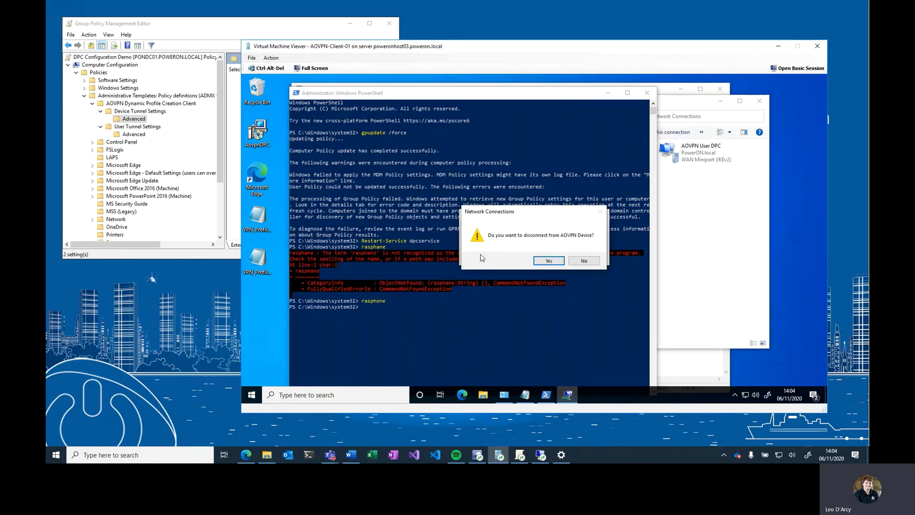
pyautogui.click(549, 264)
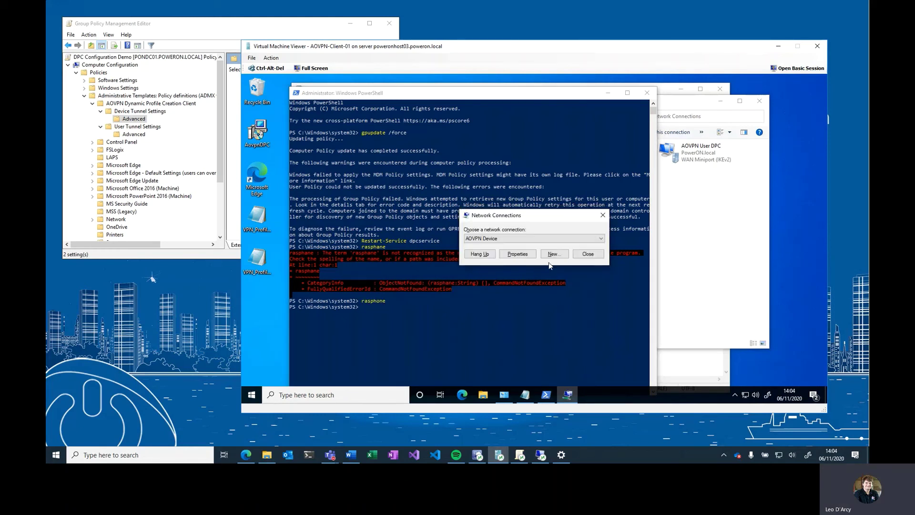
# Connect the AOVPN DPC Device tunnel with rasphone and check its status in Network Connections
pyautogui.click(491, 237)
pyautogui.click(494, 252)
pyautogui.click(489, 255)
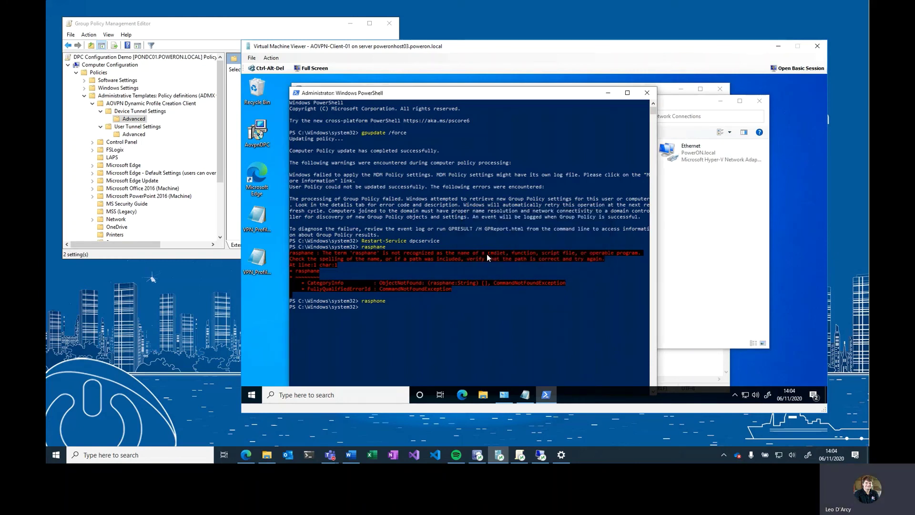
pyautogui.click(697, 234)
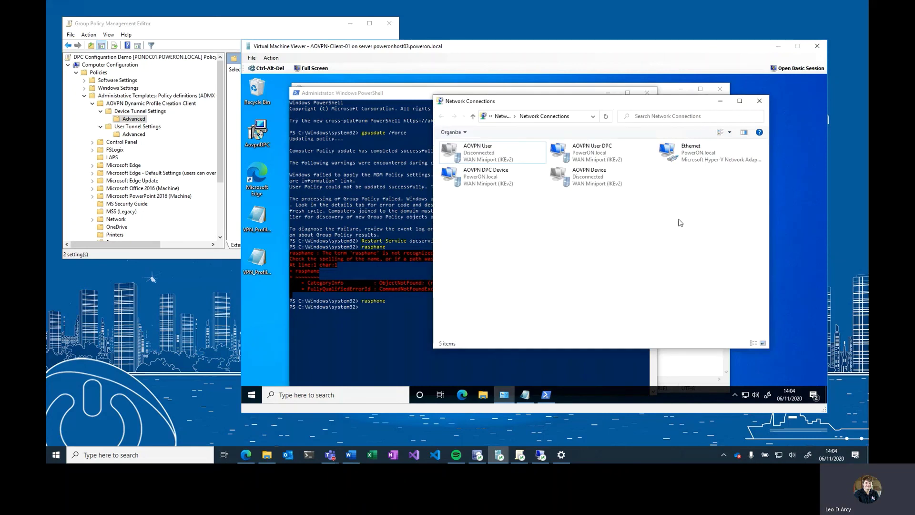
pyautogui.click(472, 178)
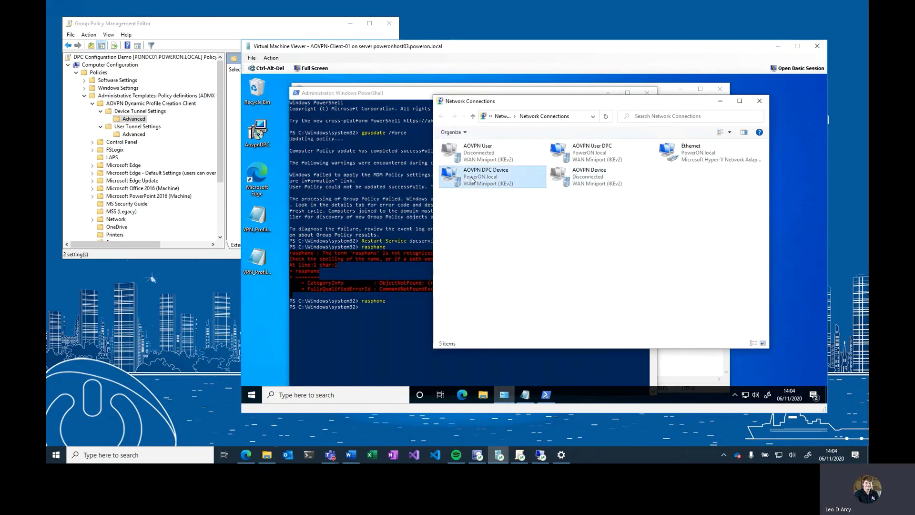
pyautogui.click(486, 224)
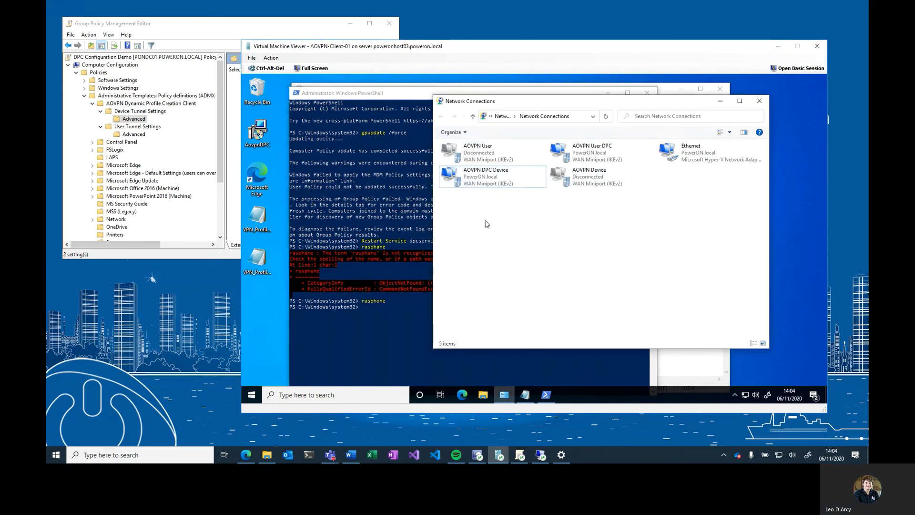